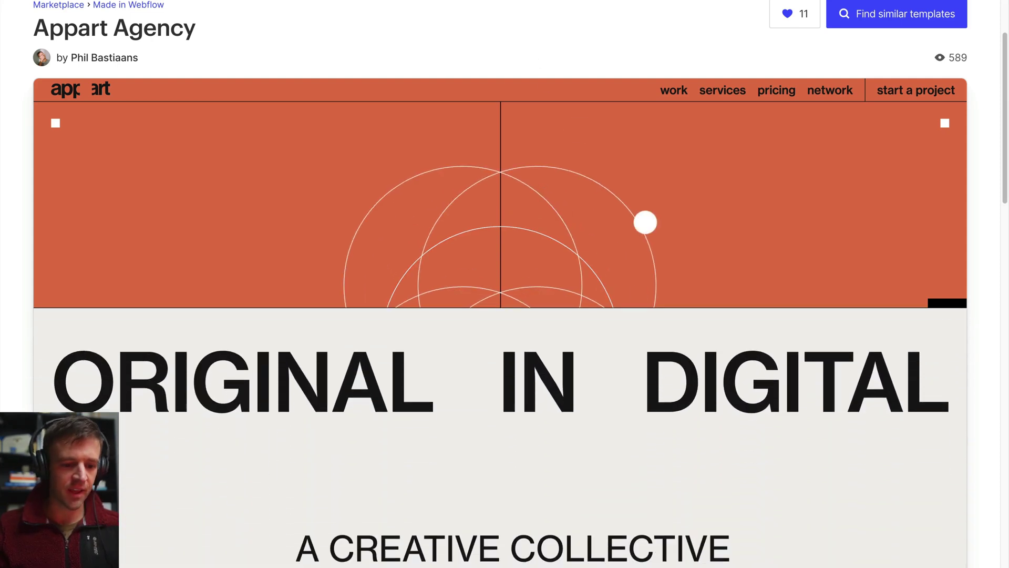
Scroll through the Appart Agency template's collapsing work sections to reach the Sticky CMS Tabs demo
scroll(645, 222, down, 10)
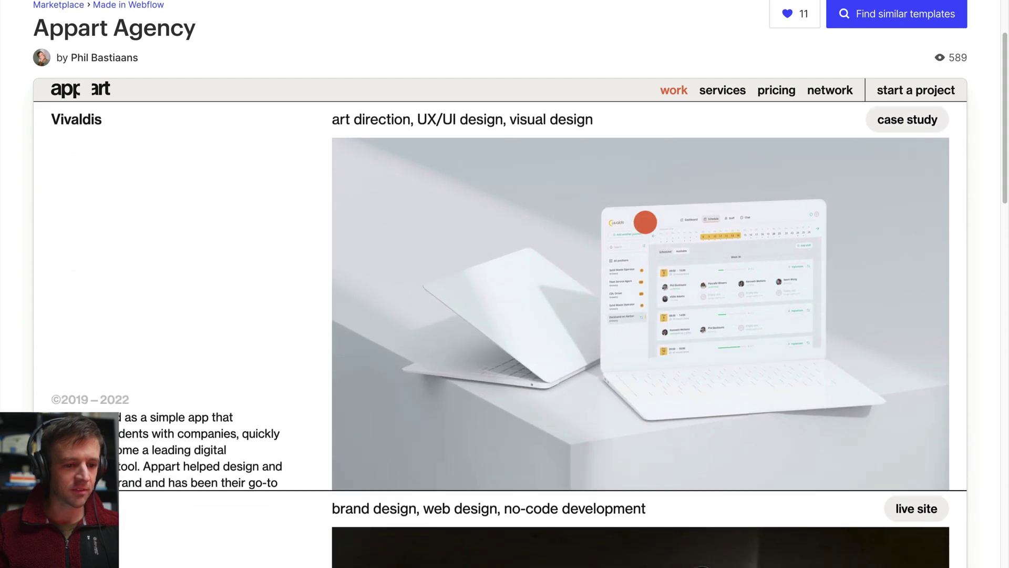
scroll(645, 222, down, 8)
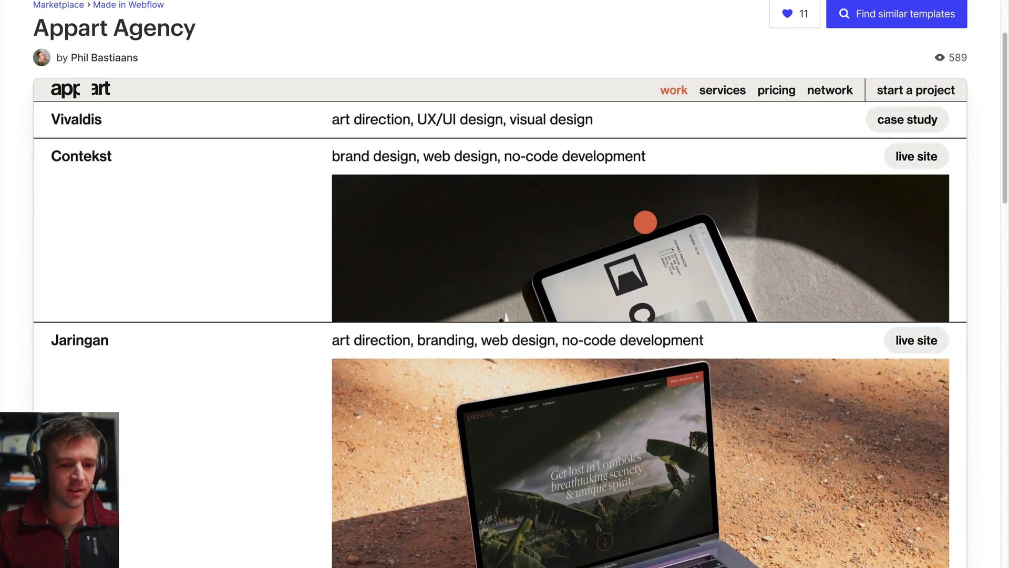
scroll(646, 223, down, 3)
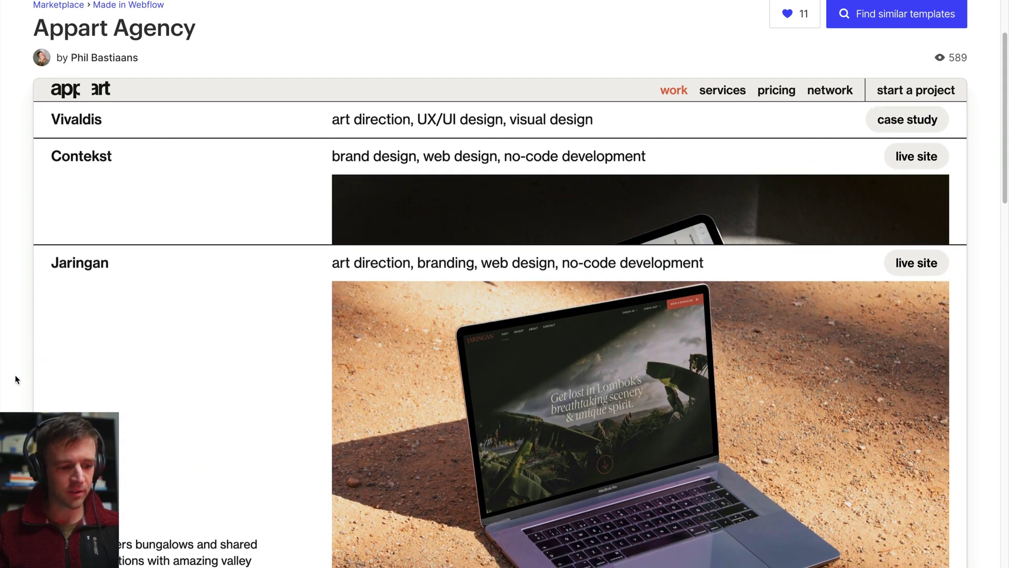
scroll(16, 379, down, 3)
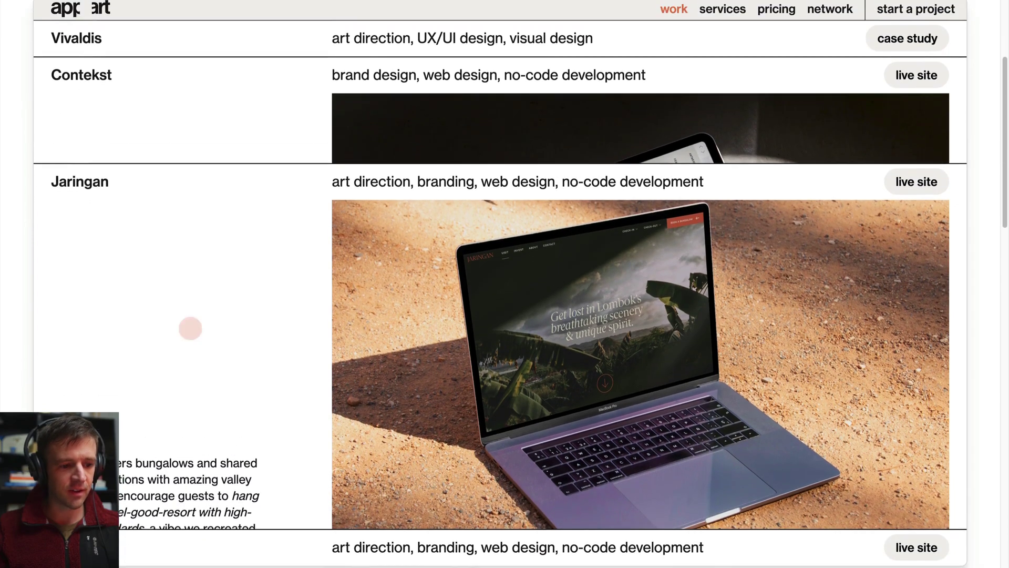
scroll(282, 323, up, 8)
scroll(281, 323, down, 3)
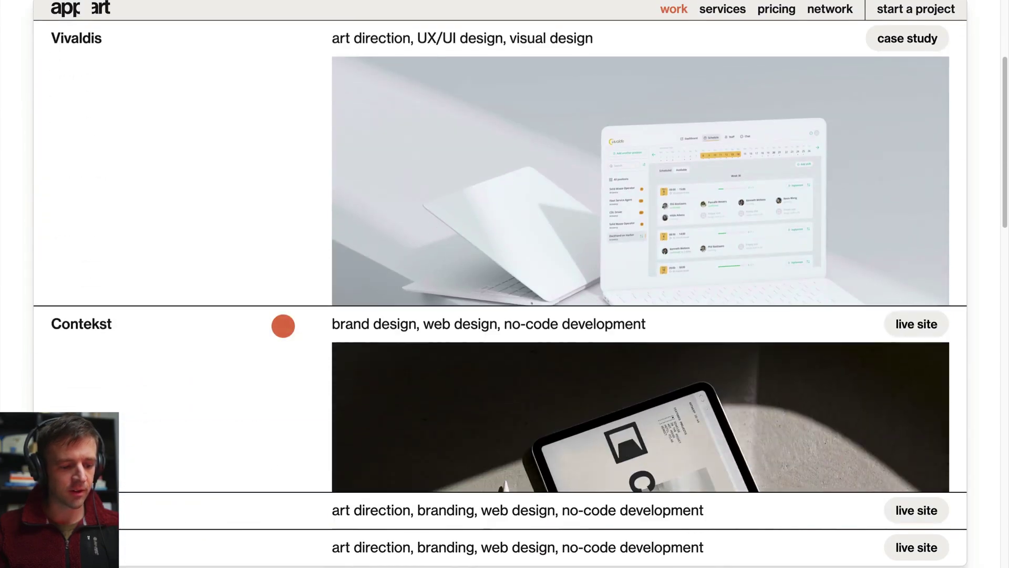
scroll(283, 326, down, 6)
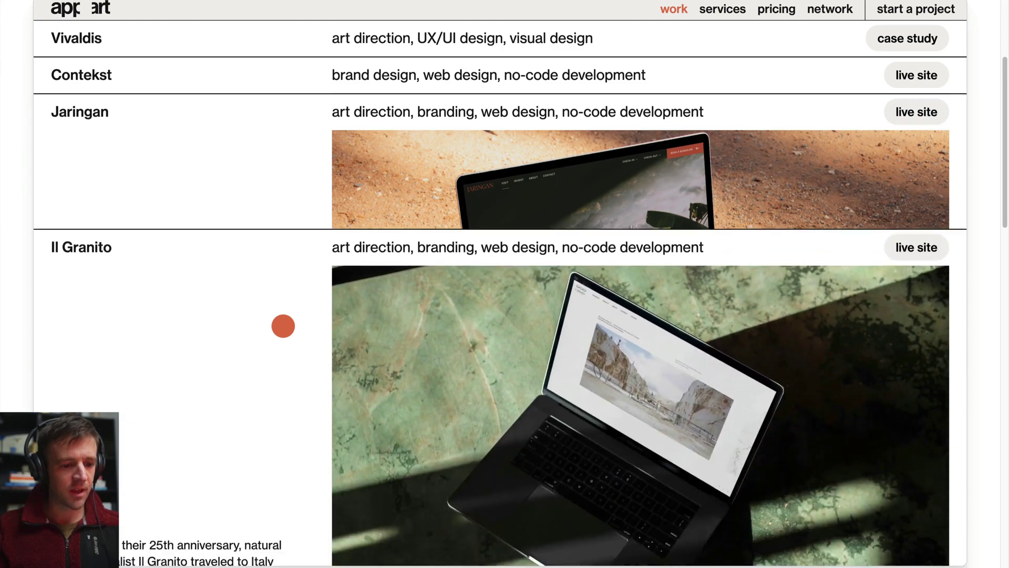
scroll(283, 326, down, 8)
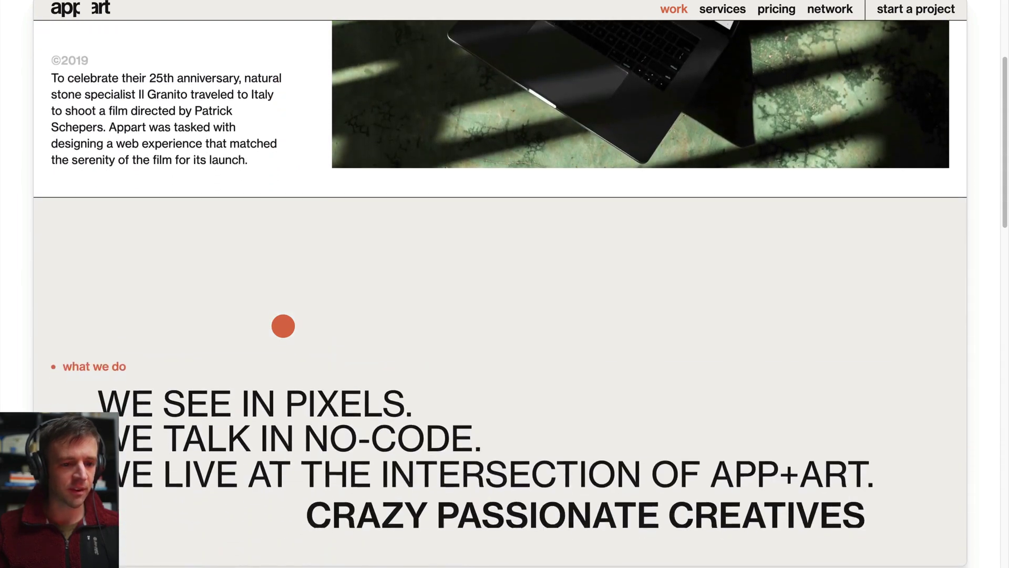
scroll(283, 326, up, 1)
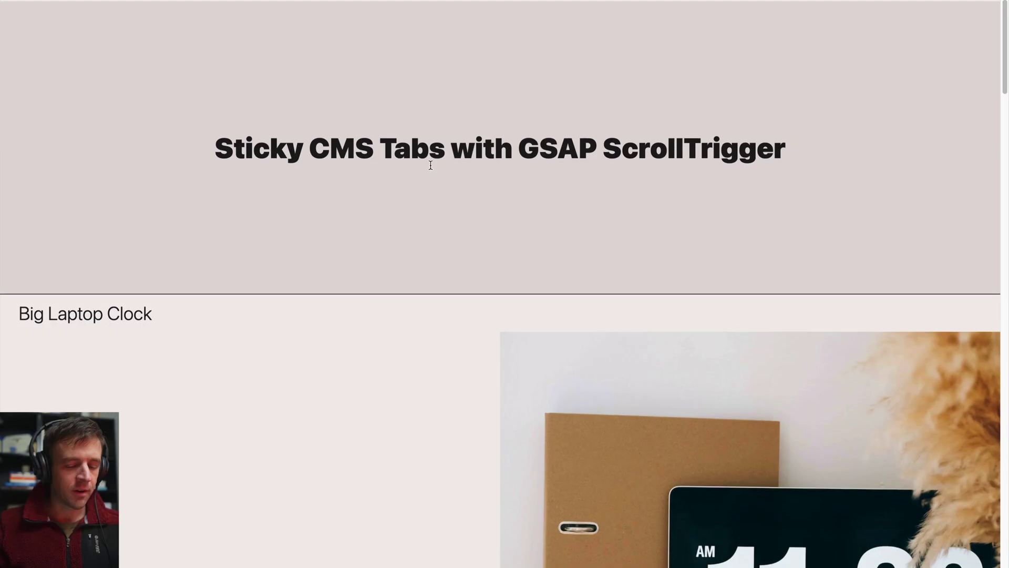
scroll(449, 224, down, 5)
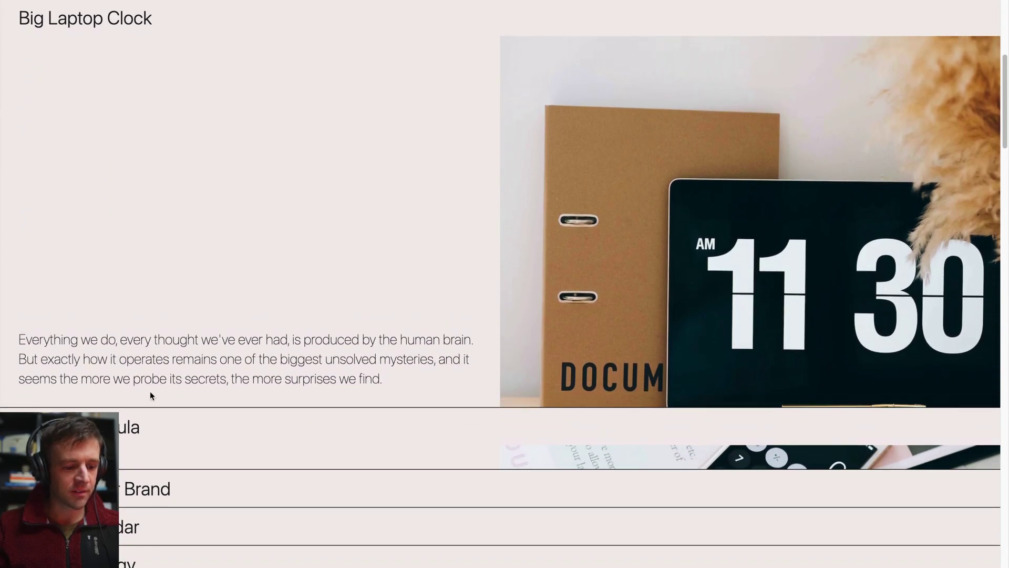
Scroll the demo's stacking tabs down to the page bottom, then exit the preview to the Designer
scroll(491, 330, down, 5)
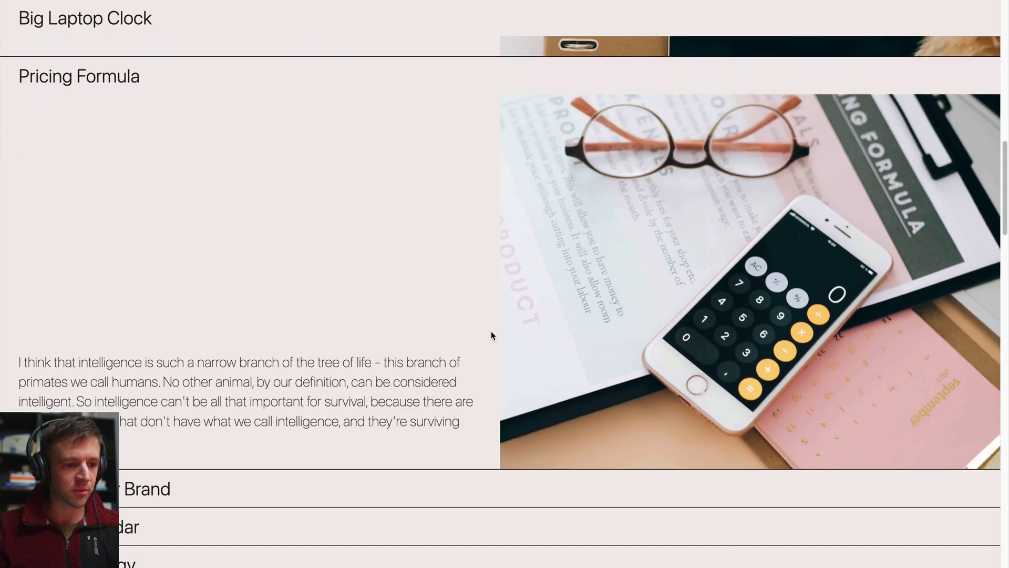
scroll(490, 335, down, 3)
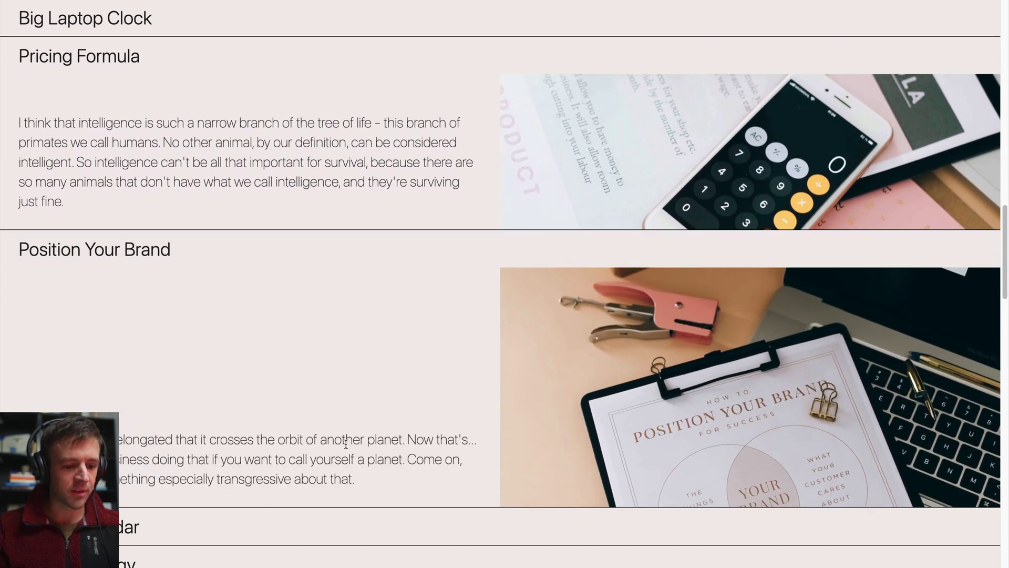
scroll(436, 383, down, 5)
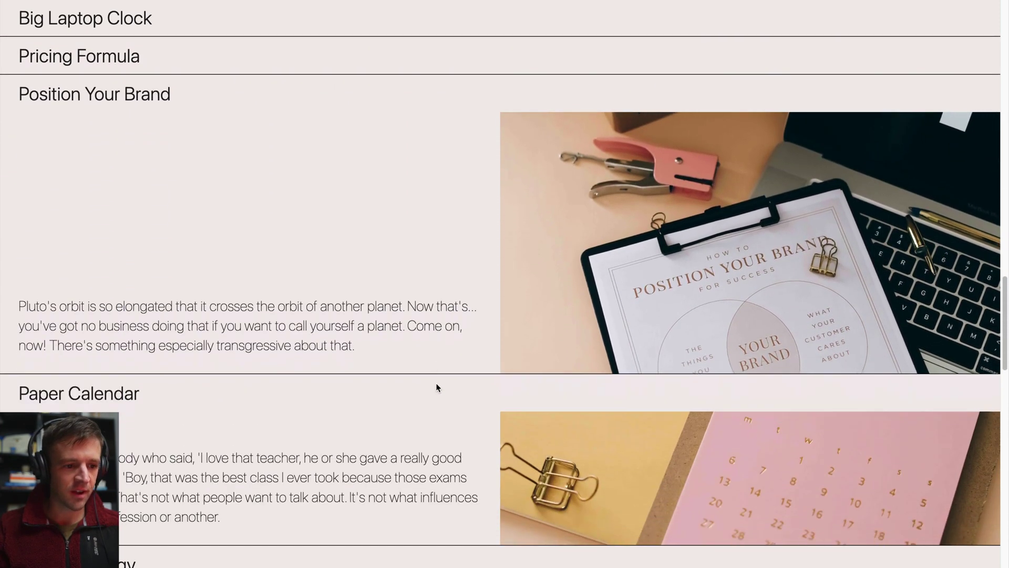
scroll(436, 387, down, 10)
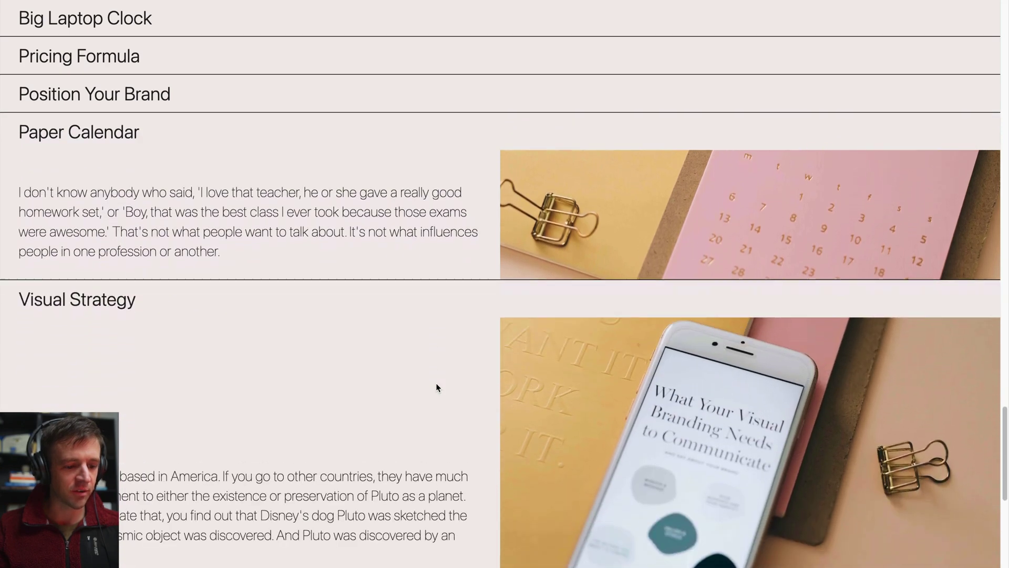
scroll(436, 387, down, 2)
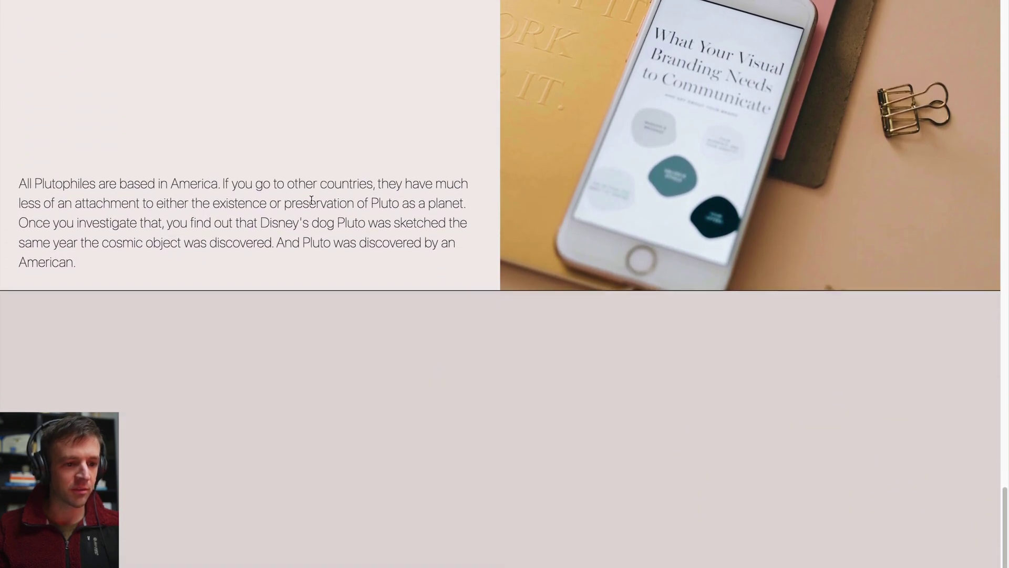
key(Escape)
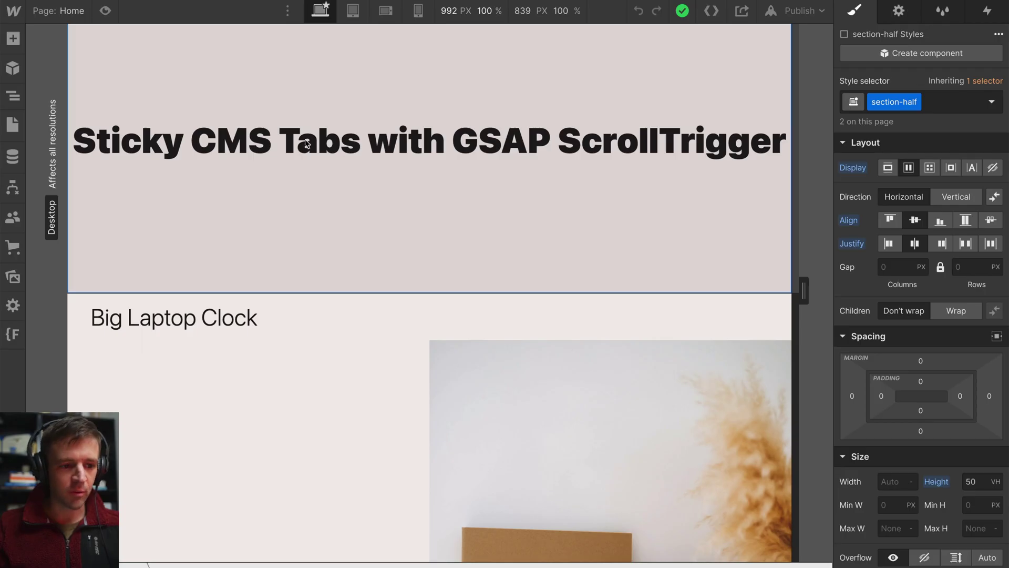
Open the Navigator to reveal section-tabs, tab-wrap, tab-list and tab-item
click(24, 97)
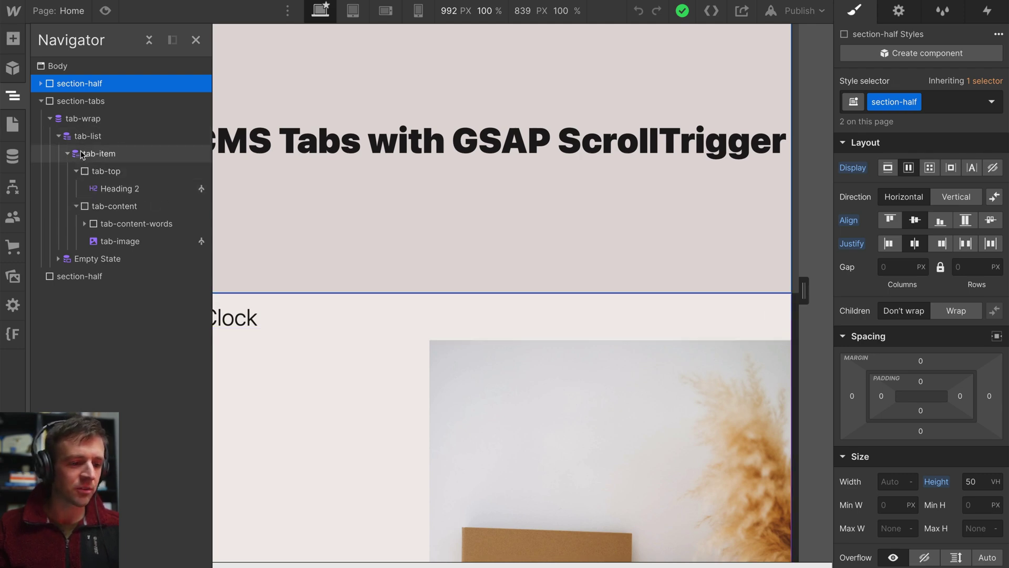
Inspect the section-tabs and tab-wrap styles, confirming tab-wrap's Sticky position, top 0 and 100 VH height
click(80, 101)
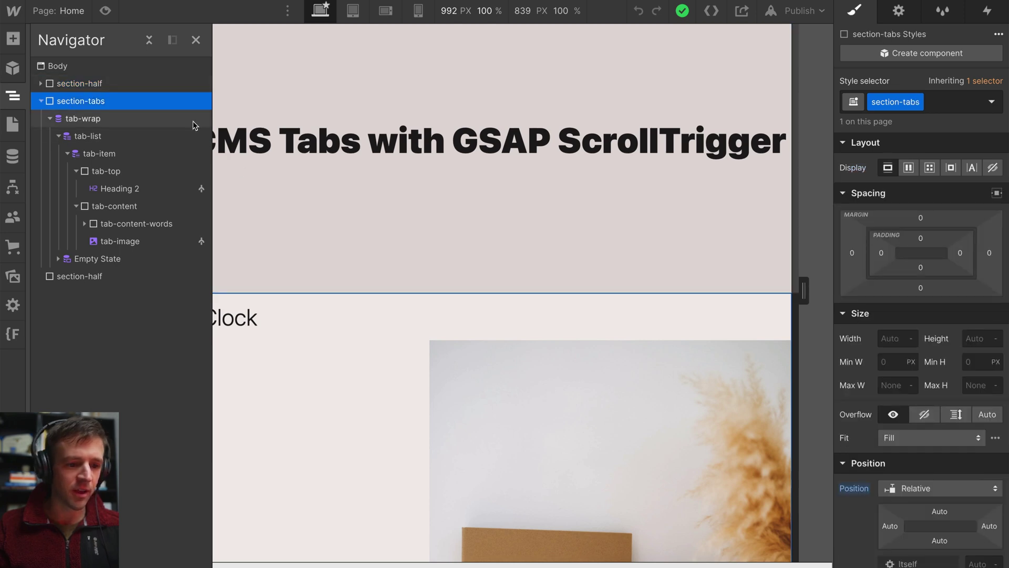
click(114, 121)
scroll(920, 319, down, 3)
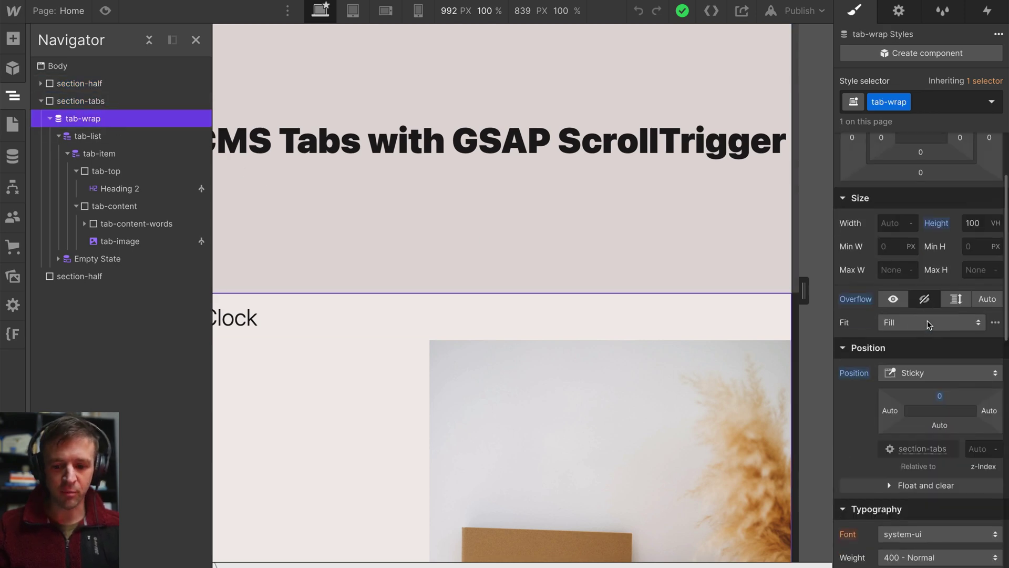
click(105, 103)
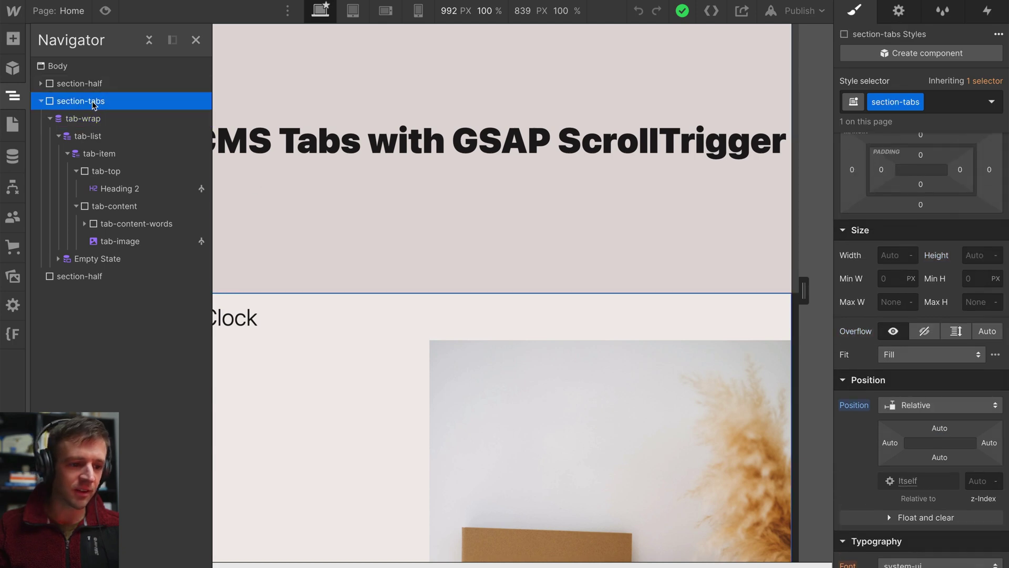
click(105, 119)
scroll(480, 317, down, 10)
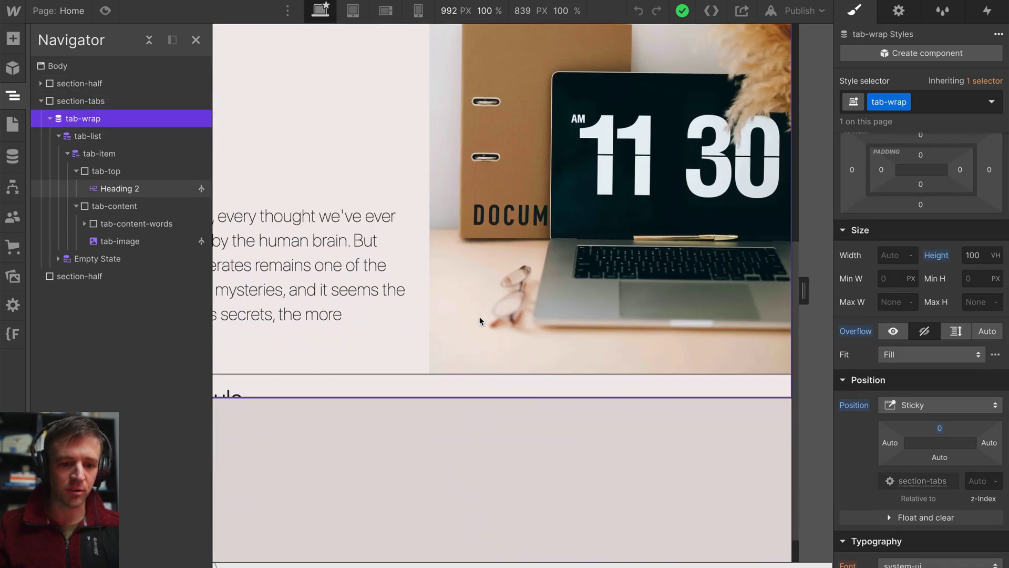
scroll(479, 317, up, 6)
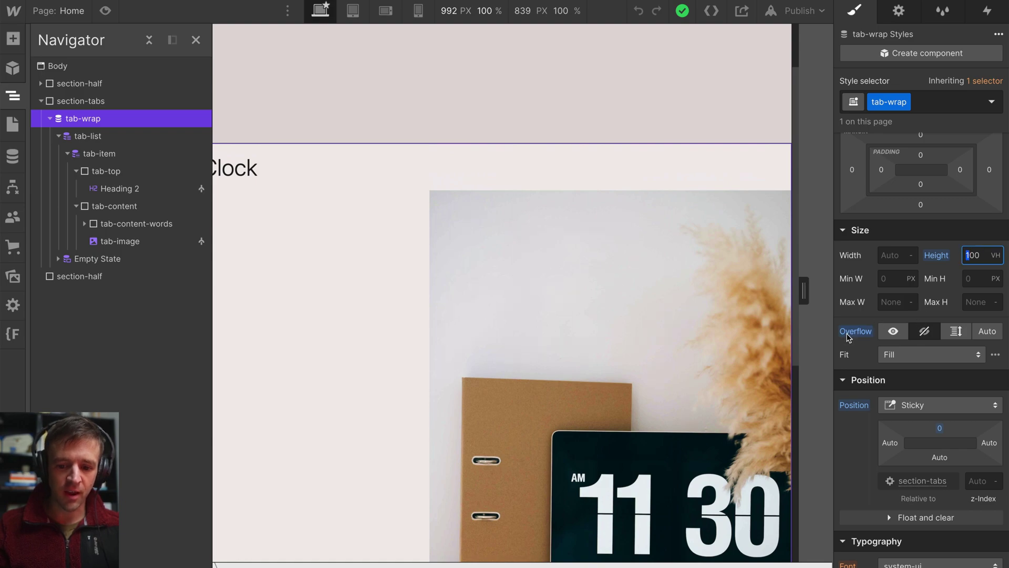
Set tab-wrap's Overflow to Hidden in the Style panel
scroll(672, 305, down, 5)
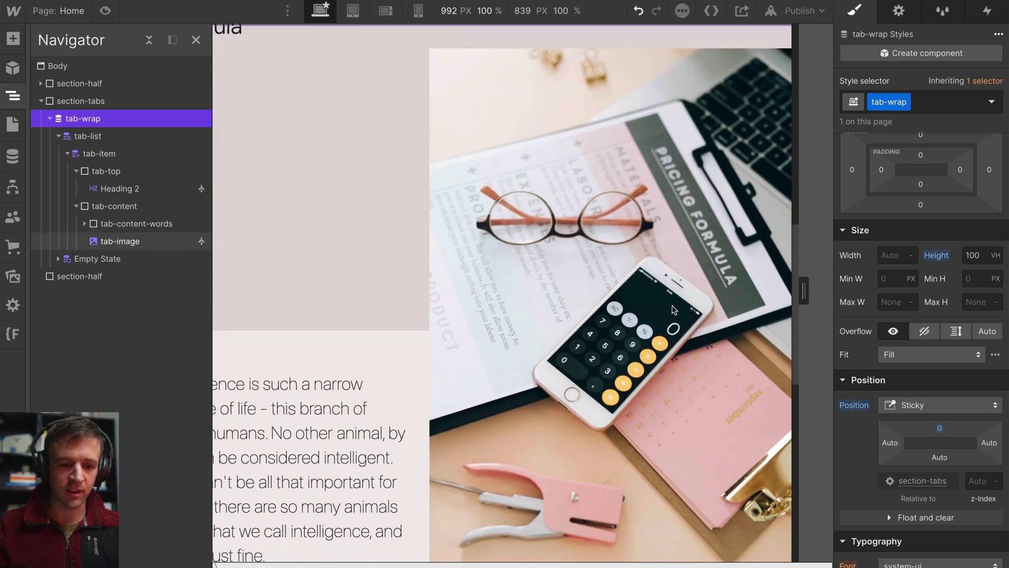
scroll(672, 309, down, 15)
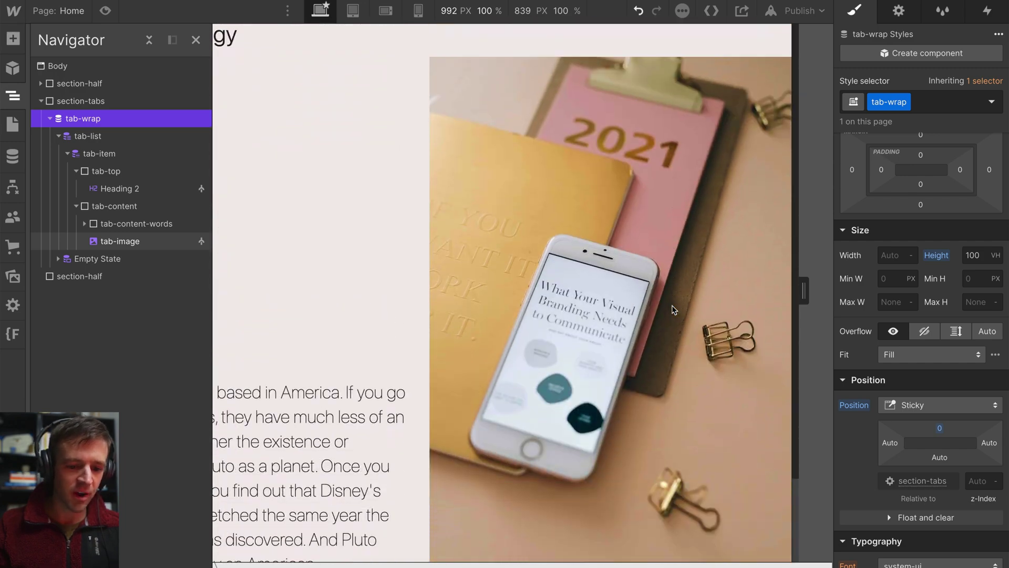
scroll(673, 308, up, 20)
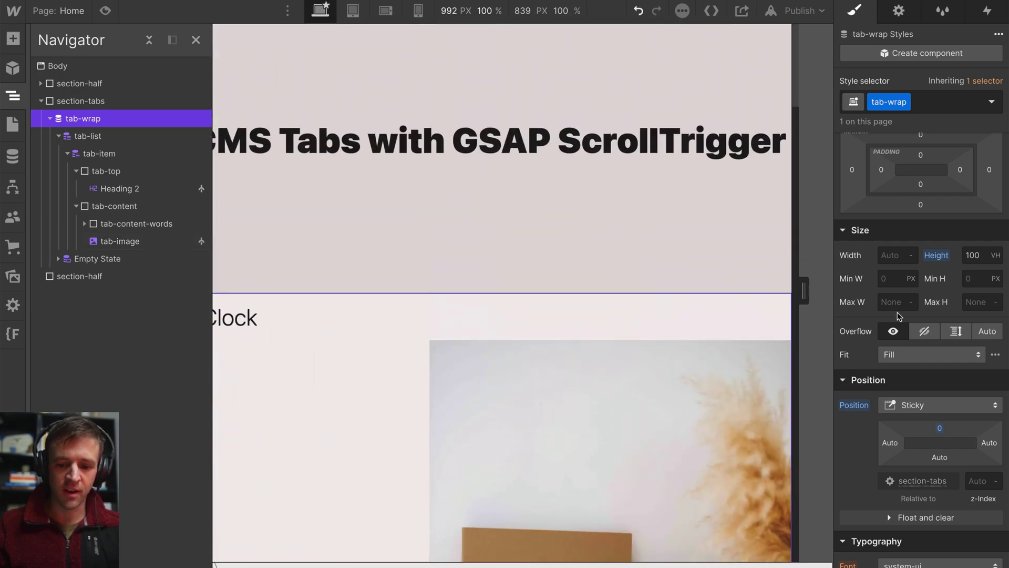
click(921, 330)
scroll(585, 241, down, 4)
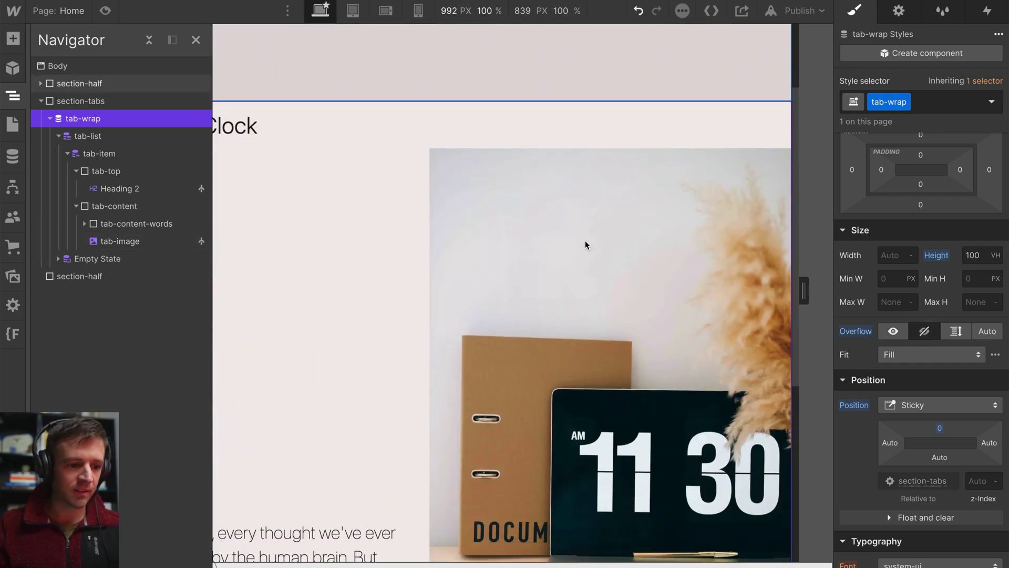
click(162, 137)
scroll(605, 284, down, 1)
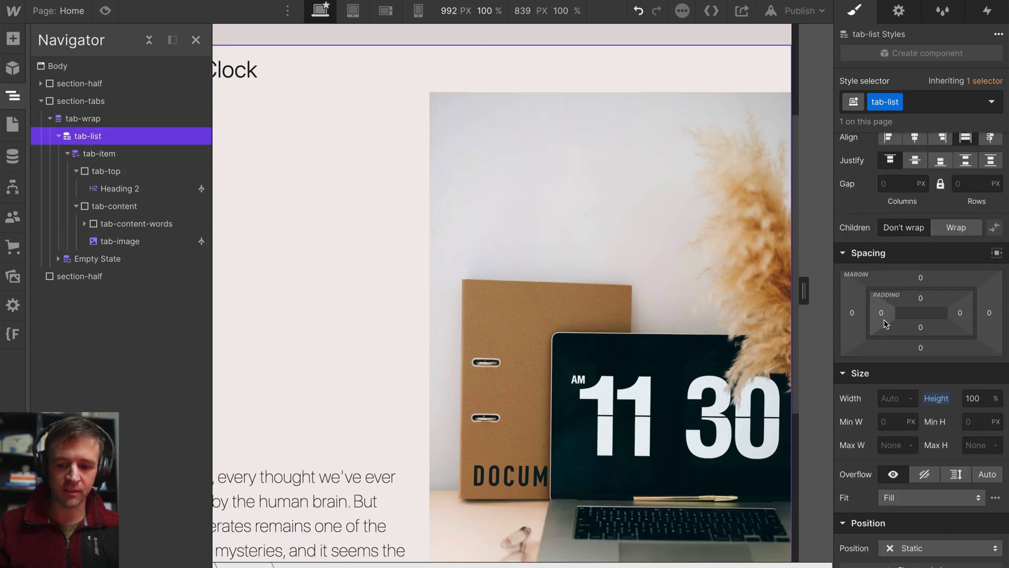
click(81, 101)
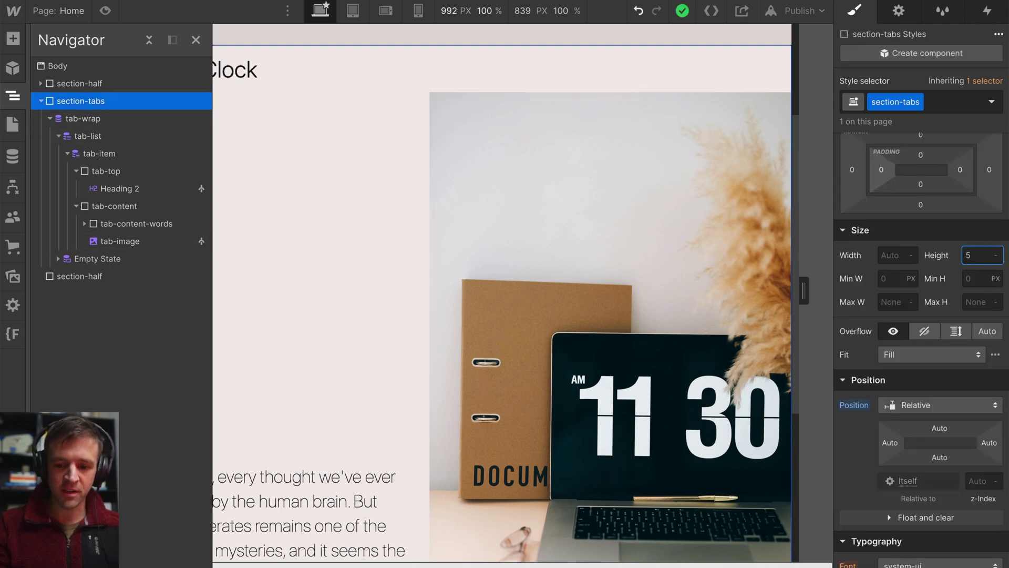
click(120, 153)
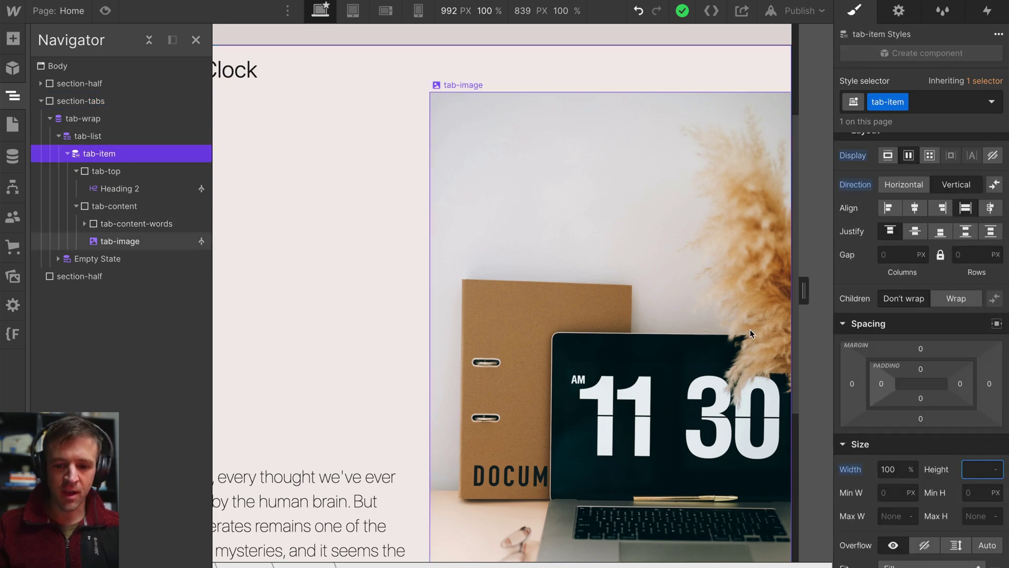
scroll(892, 246, up, 1)
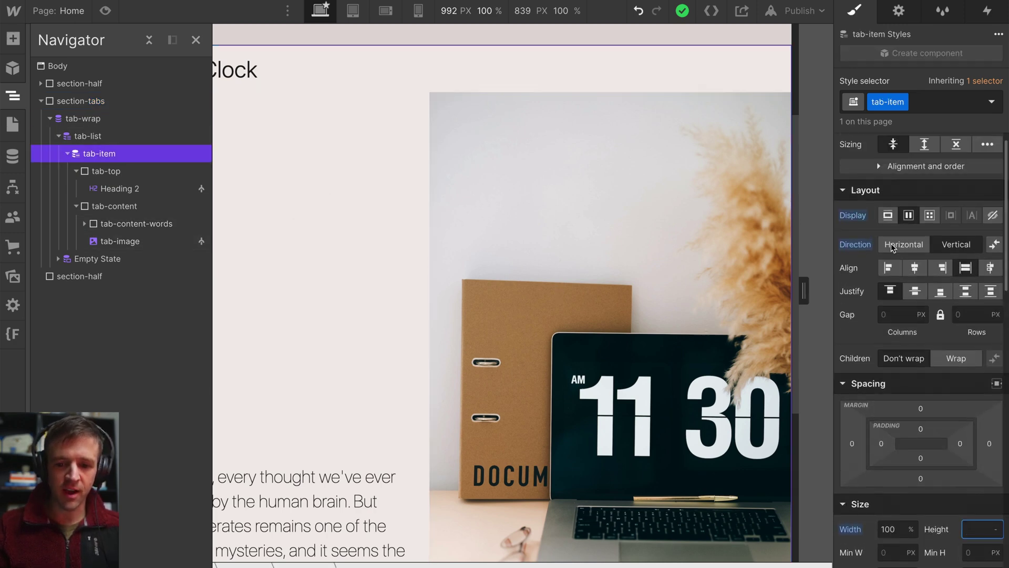
click(12, 124)
Go to the Theory page and select the pink content-example block
click(64, 139)
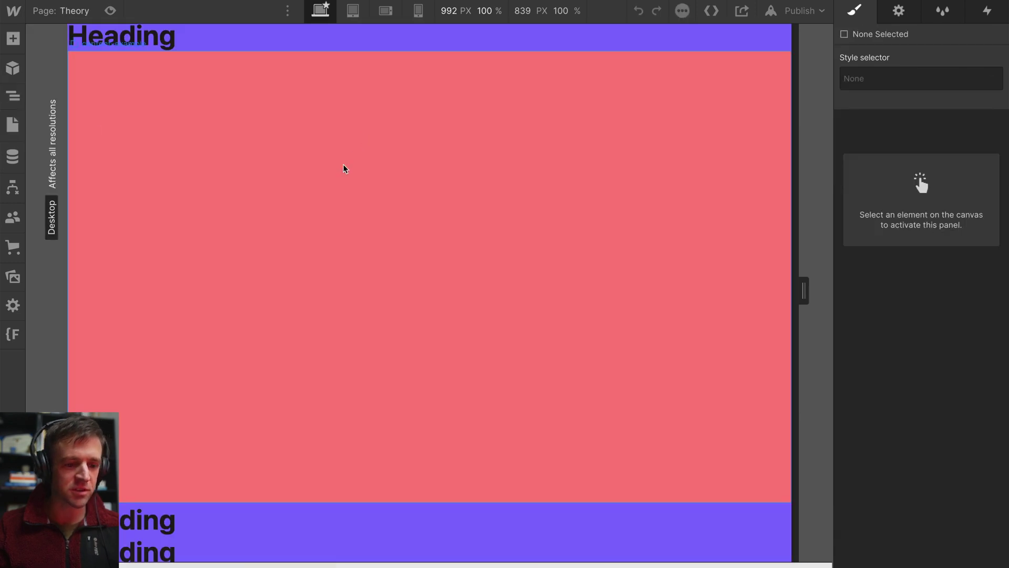
click(168, 42)
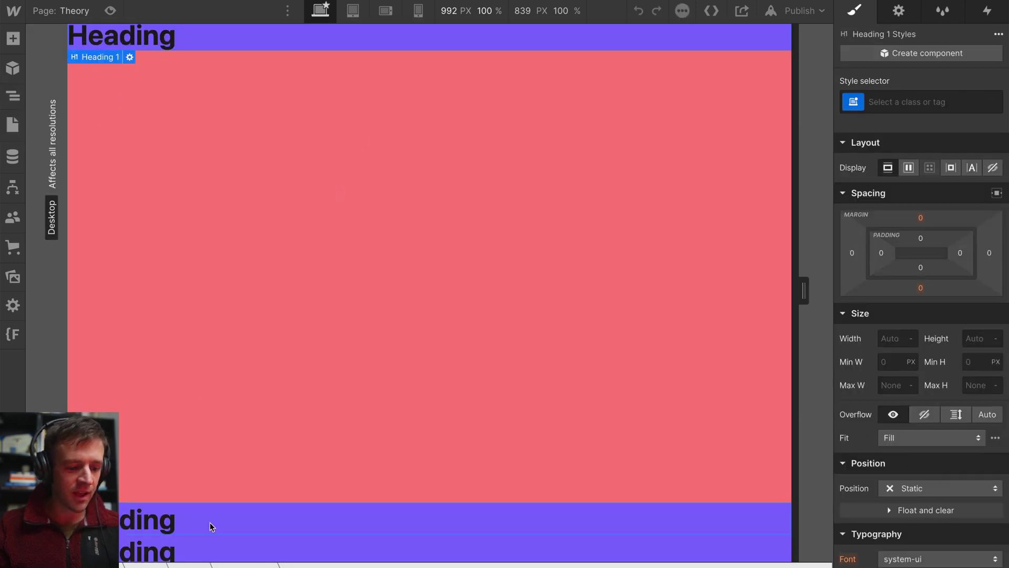
click(219, 353)
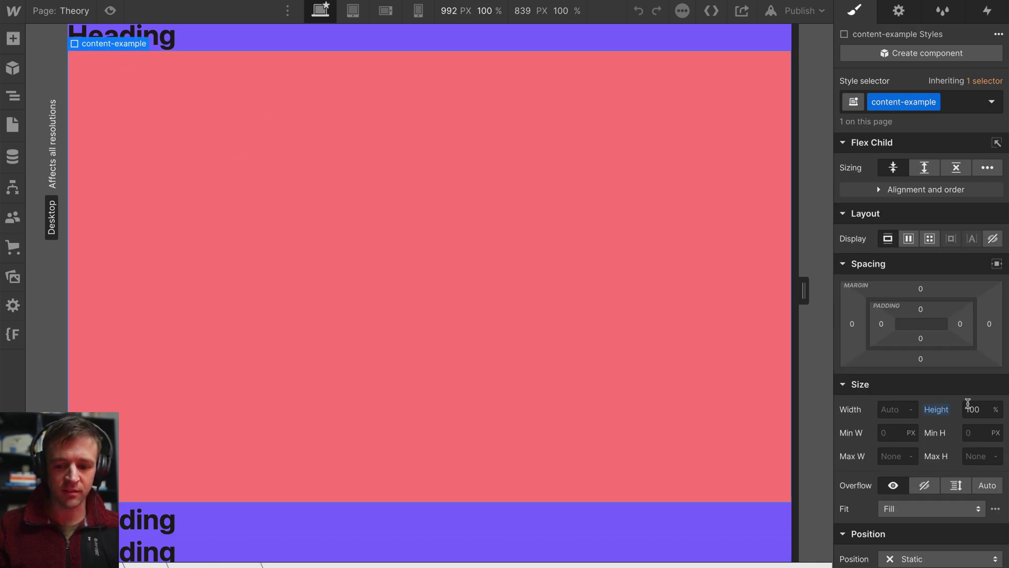
Try content-example heights of 70%, 40%, 10% and 30%, nudge in steps of ten, then settle on 80%
text(70)
key(BackSpace)
key(BackSpace)
text(40)
key(BackSpace)
key(BackSpace)
text(10)
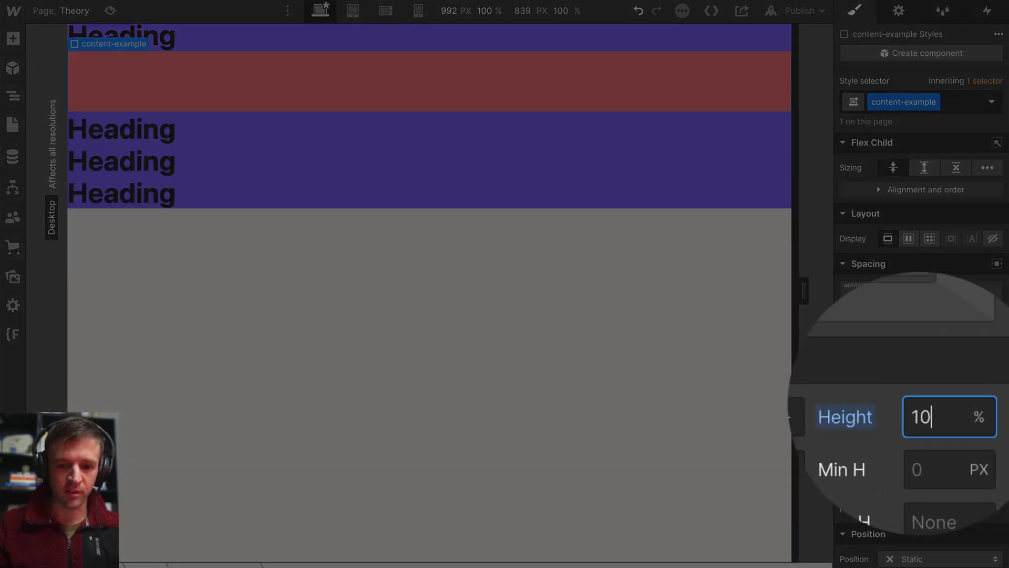
key(BackSpace)
key(BackSpace)
text(30)
key(shift+Up)
key(shift+Up)
key(shift+Up)
key(shift+Up)
key(shift+Up)
key(shift+Up)
key(shift+Up)
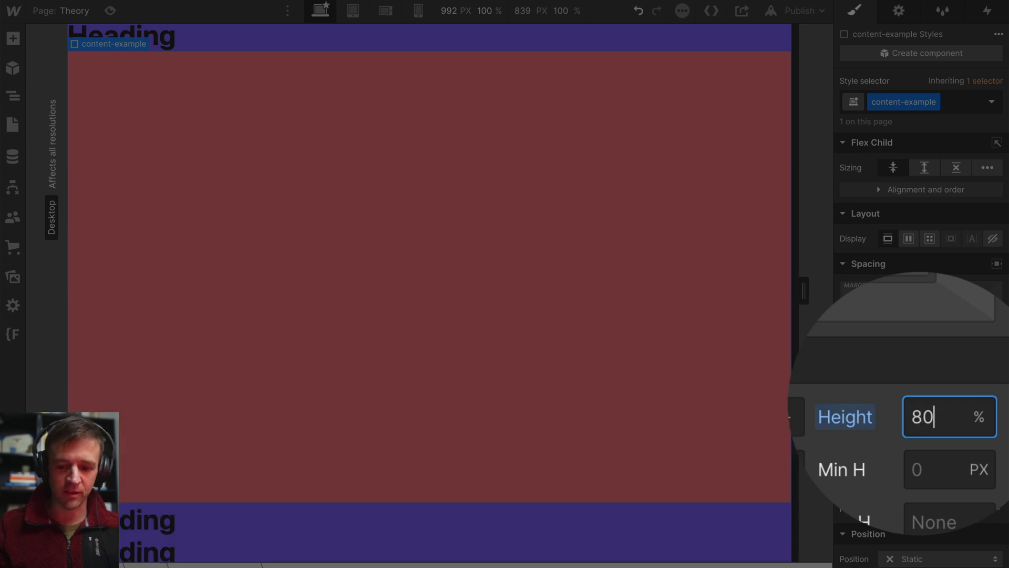
key(shift+Down)
key(shift+Down)
key(shift+Down)
key(shift+Down)
key(shift+Down)
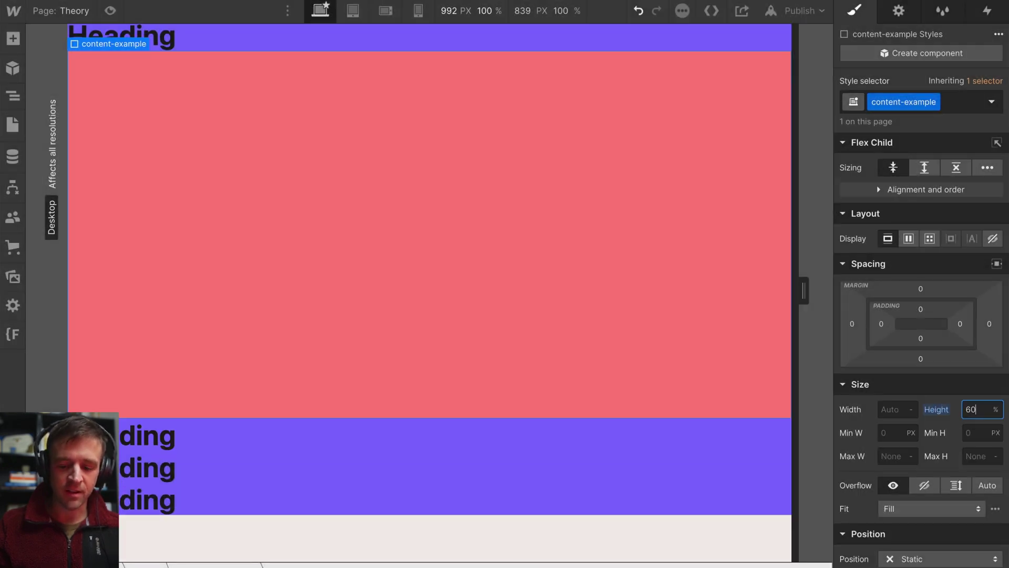
key(shift+Up)
key(shift+Up)
key(shift+Up)
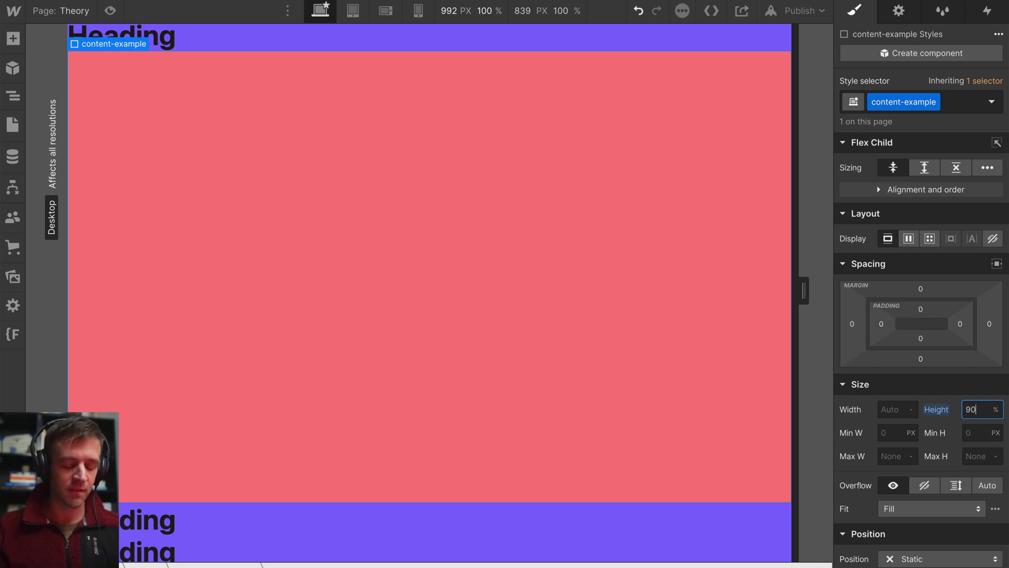
key(BackSpace)
key(BackSpace)
text(80)
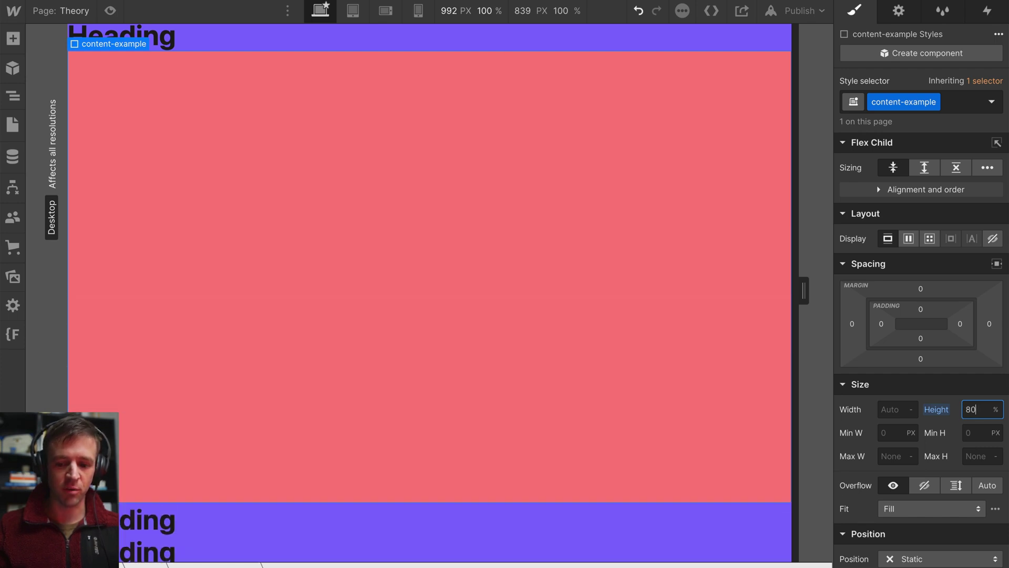
Collapse the box sections in the Navigator and select the pink content-example block
click(14, 98)
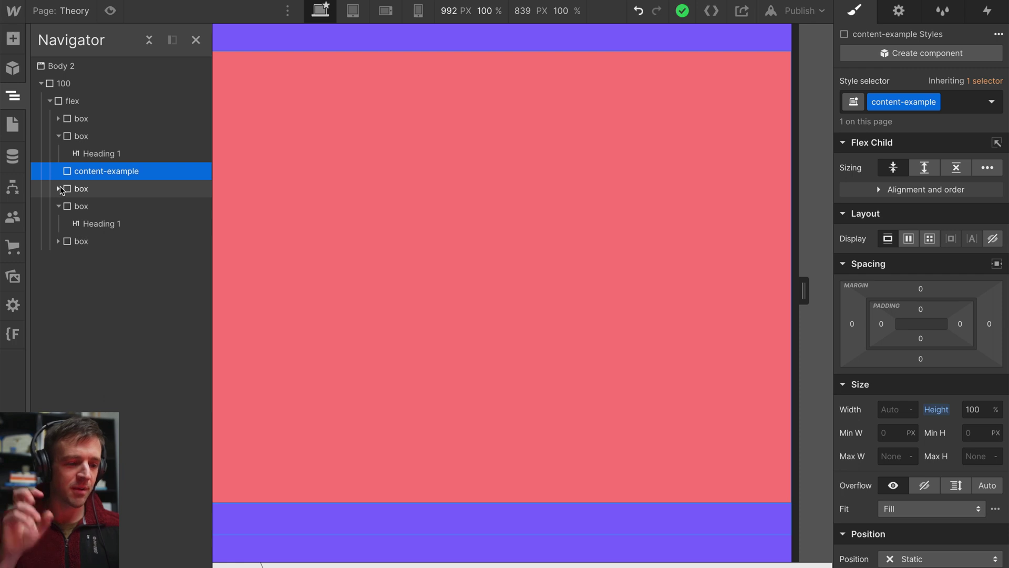
click(59, 206)
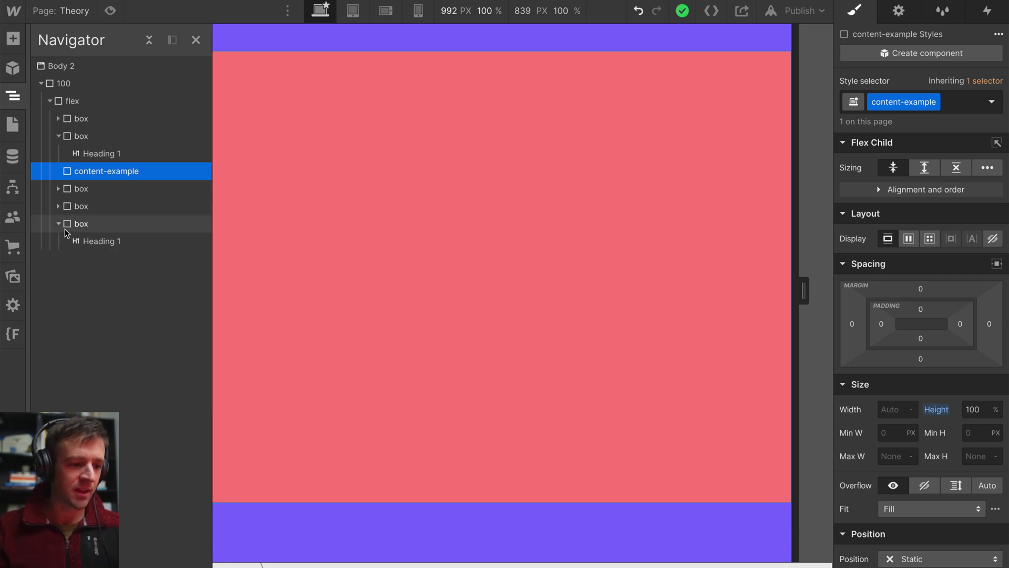
click(58, 226)
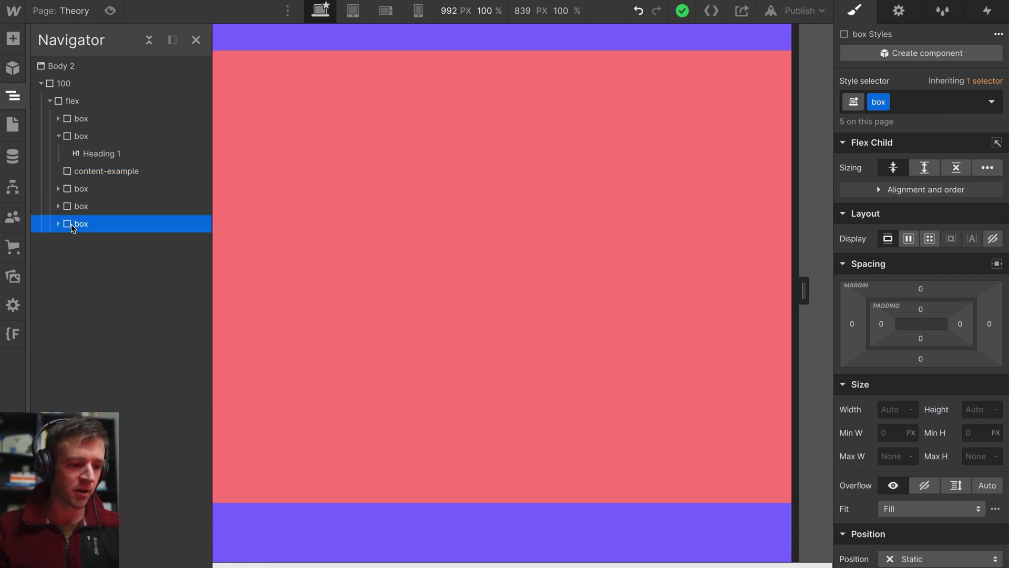
click(58, 136)
click(68, 121)
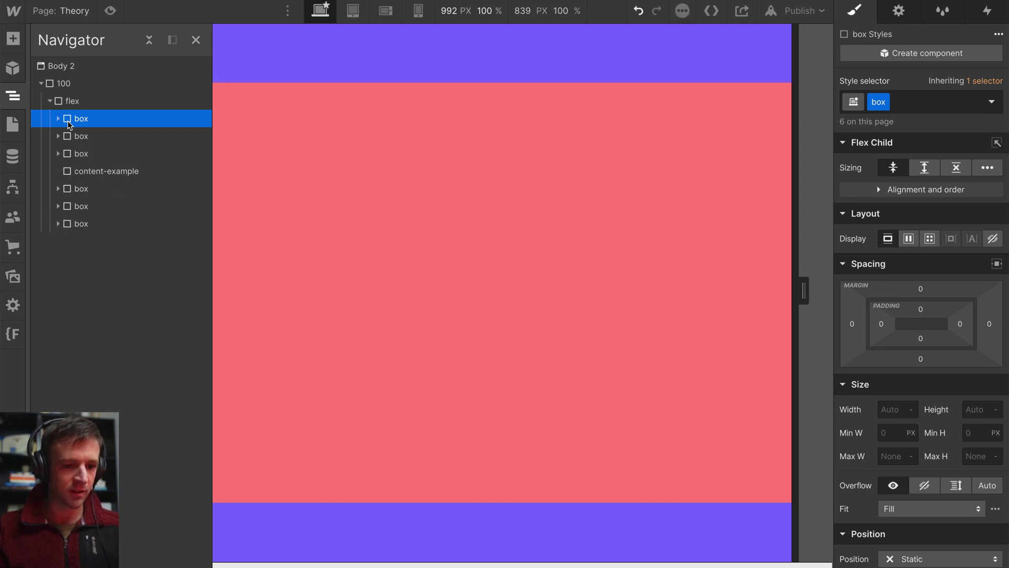
click(250, 184)
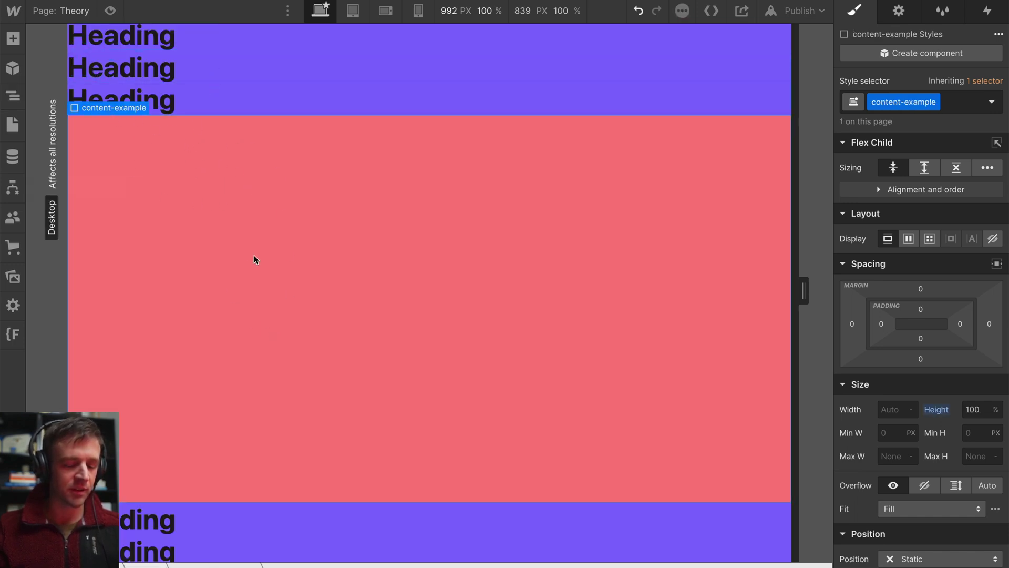
Duplicate the box below content-example, select the flex container, then switch back to the Home page
click(13, 95)
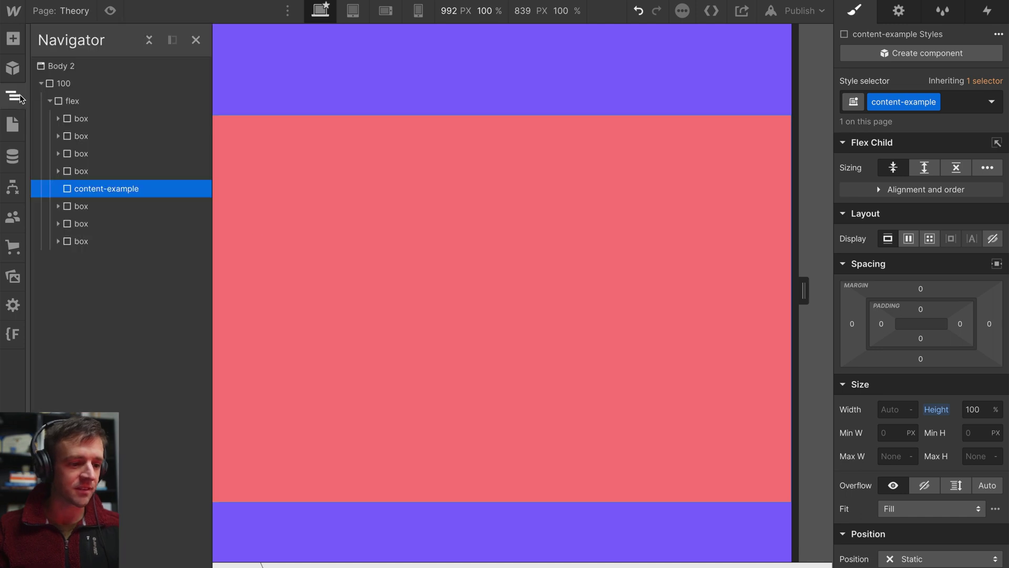
click(90, 205)
key(ctrl+d)
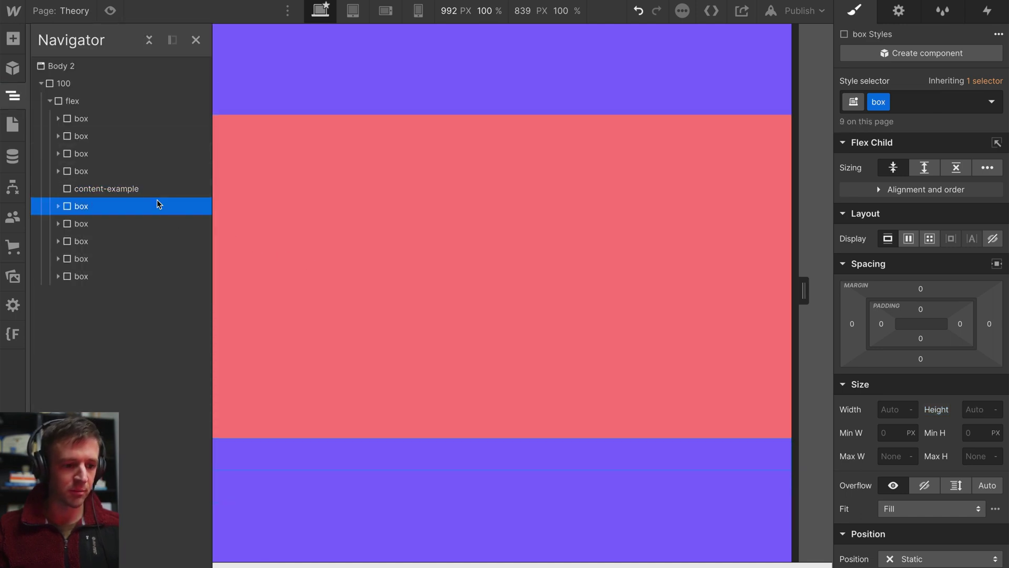
click(142, 189)
click(61, 102)
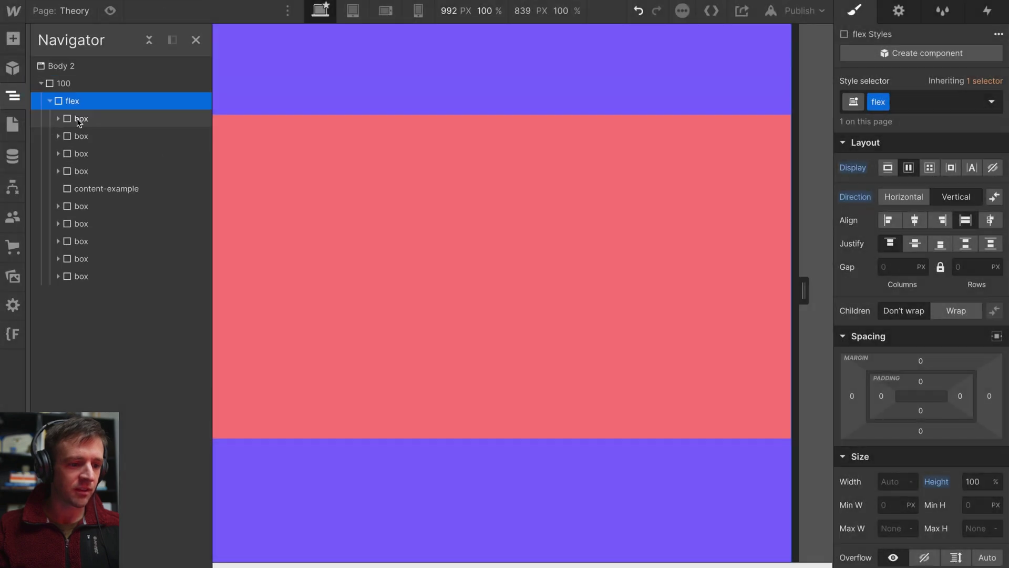
click(61, 18)
click(89, 118)
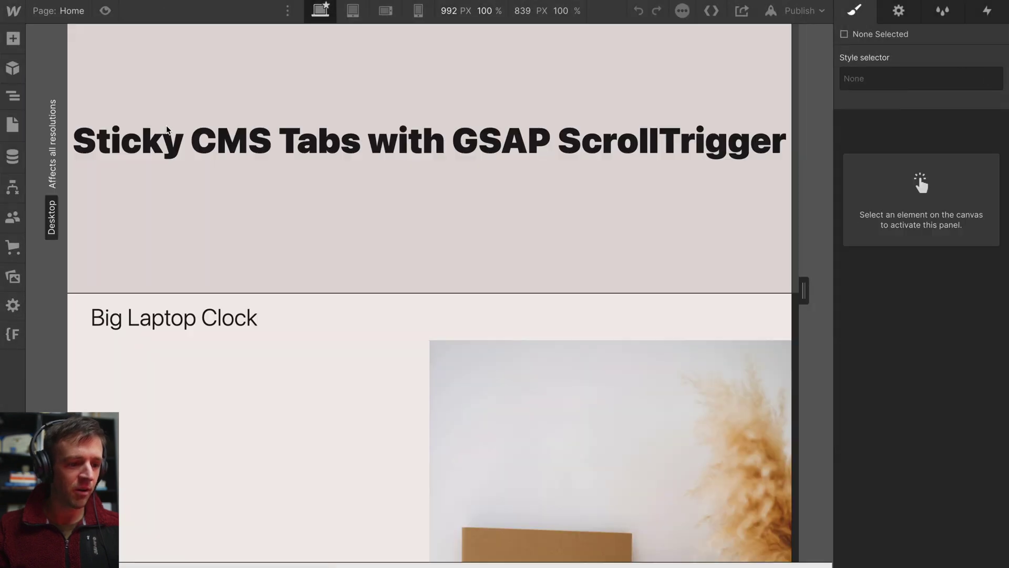
Expand tab-wrap, tab-list and tab-item in the Navigator to expose tab-content
click(13, 96)
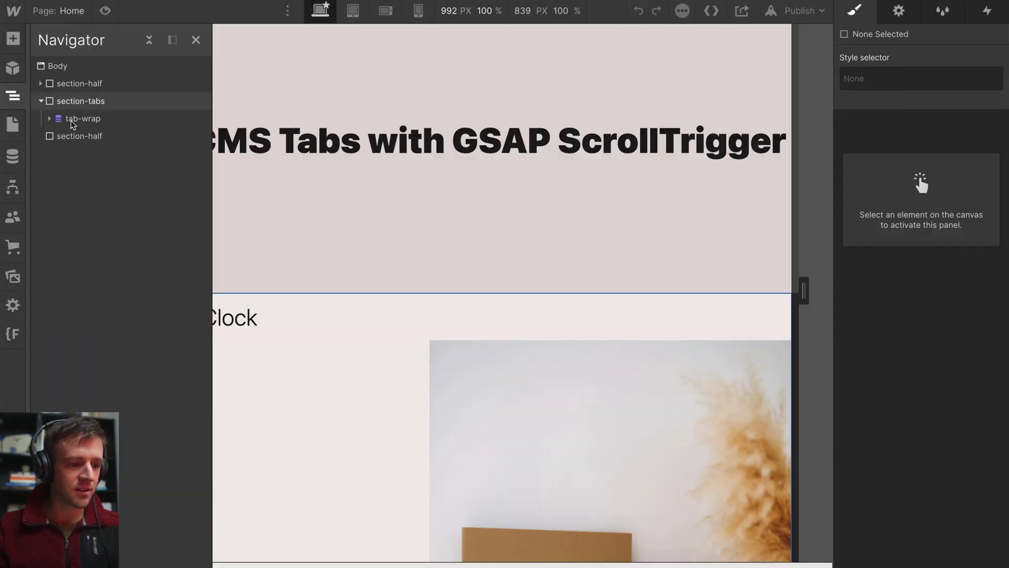
click(313, 214)
click(13, 95)
click(49, 119)
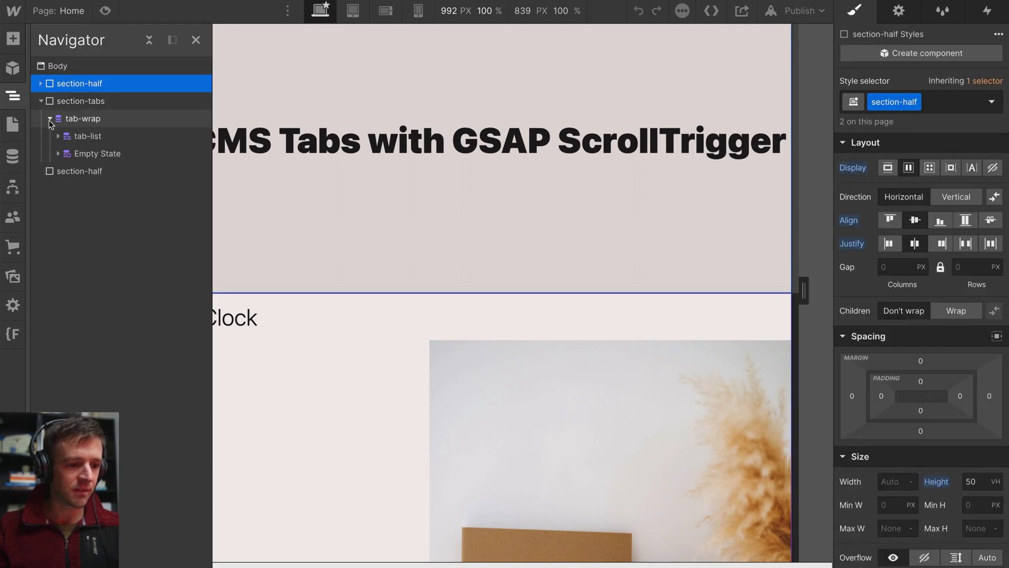
click(57, 137)
click(88, 154)
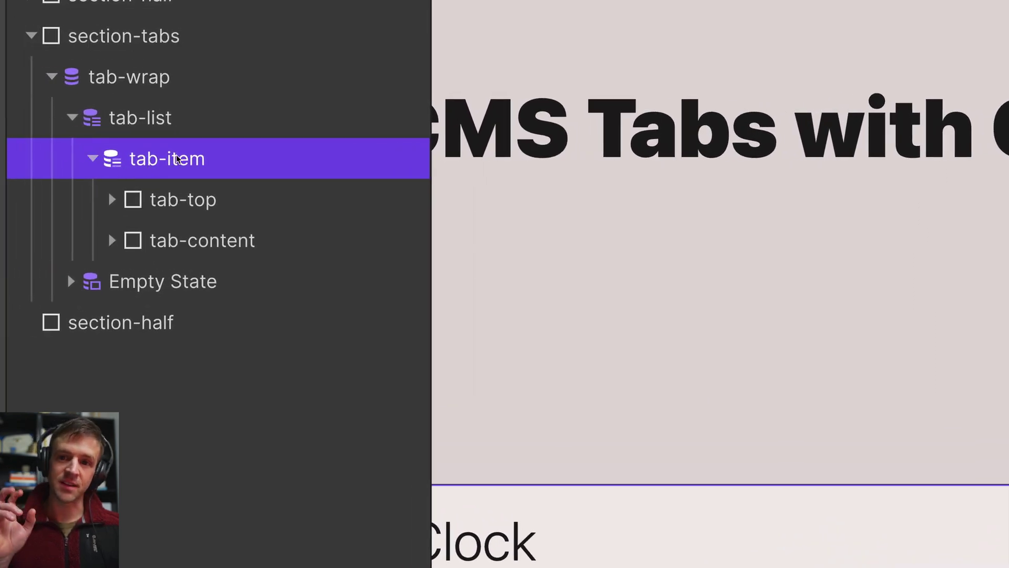
Drag tab-content out of tab-item to sit above it inside tab-list, triggering Webflow's warning
click(153, 128)
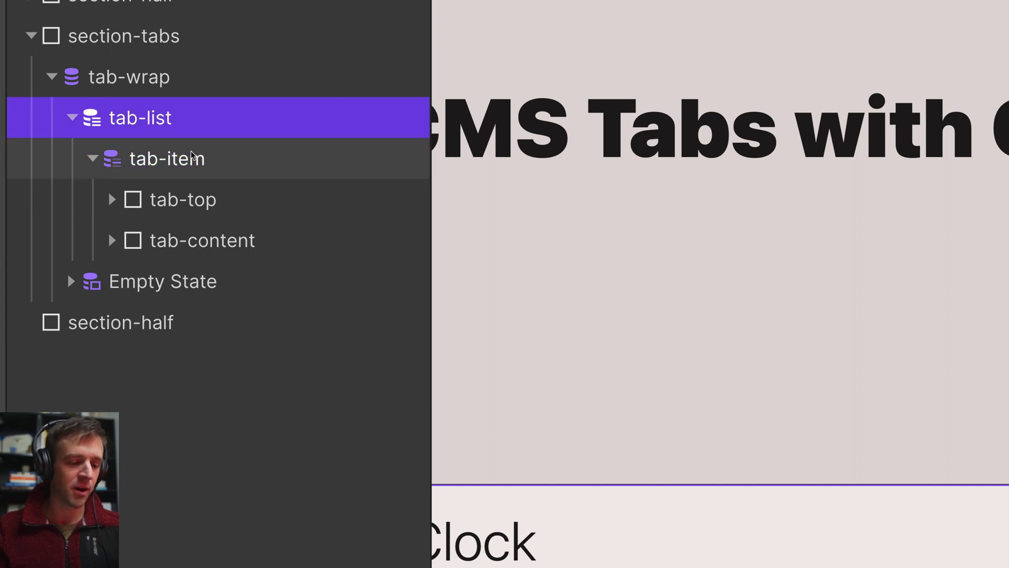
click(148, 160)
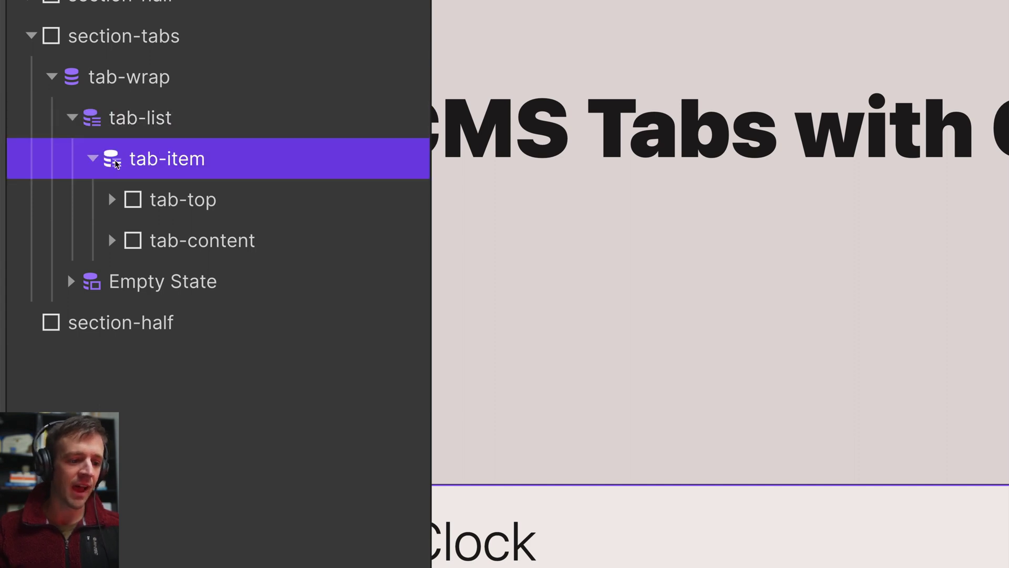
click(184, 245)
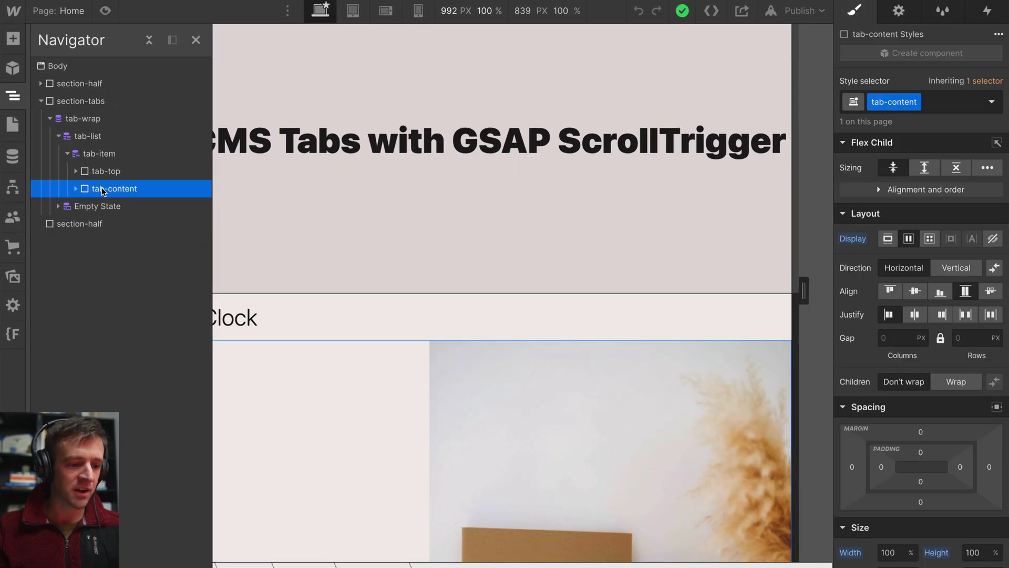
drag(103, 190, 87, 150)
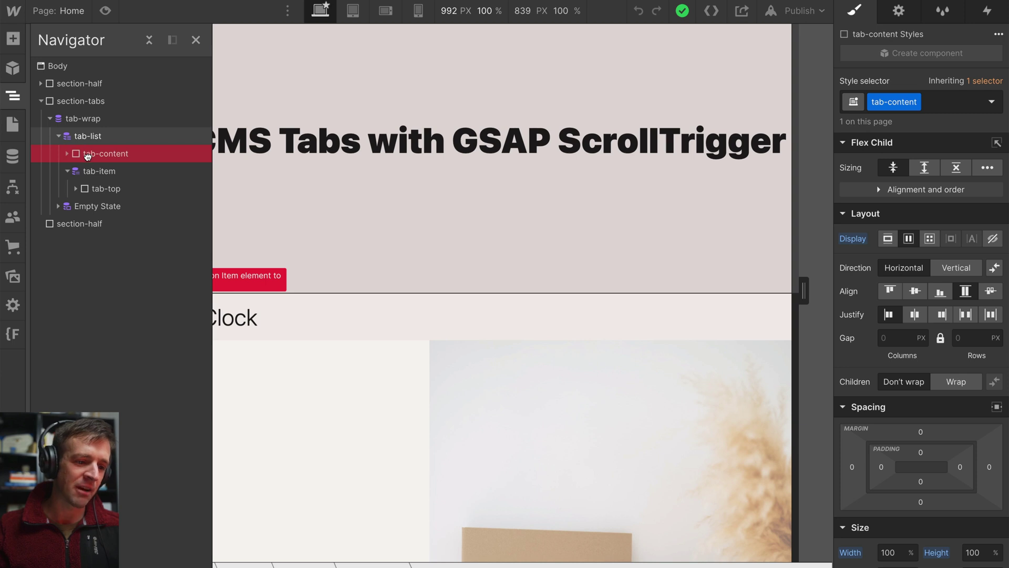